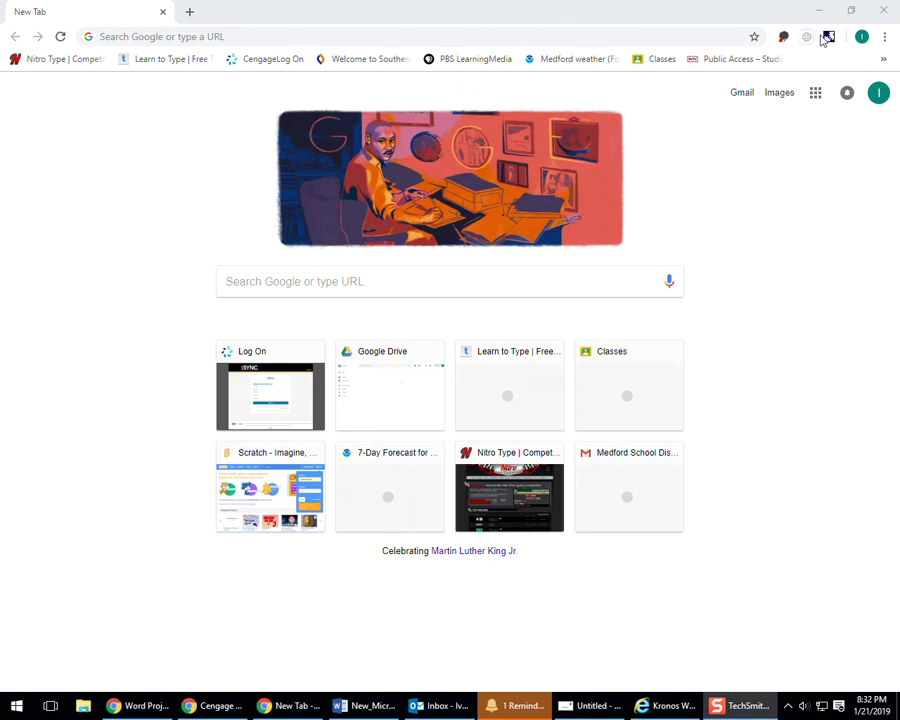
From the HelloID portal, sign in using the Medford School District account
left_click(829, 38)
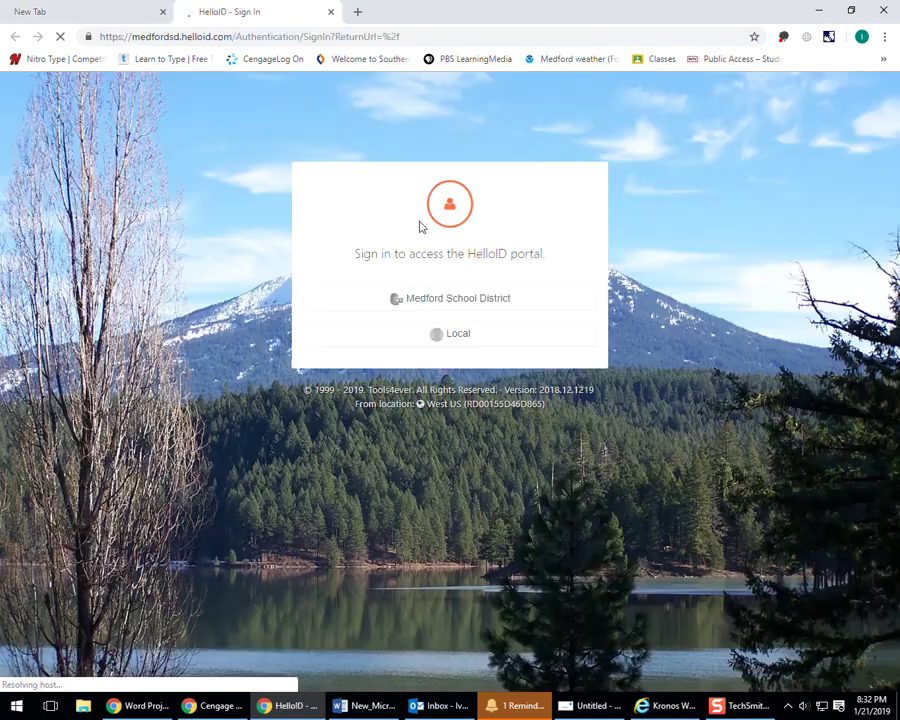
left_click(421, 307)
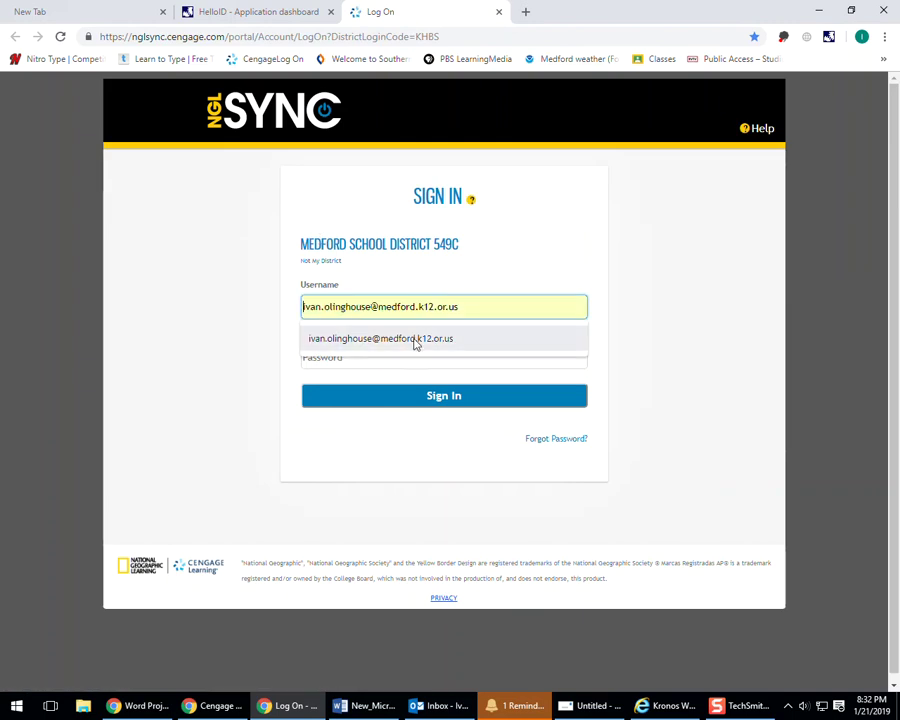
Sign in to NGL Sync with the saved school username and the account password
left_click(424, 344)
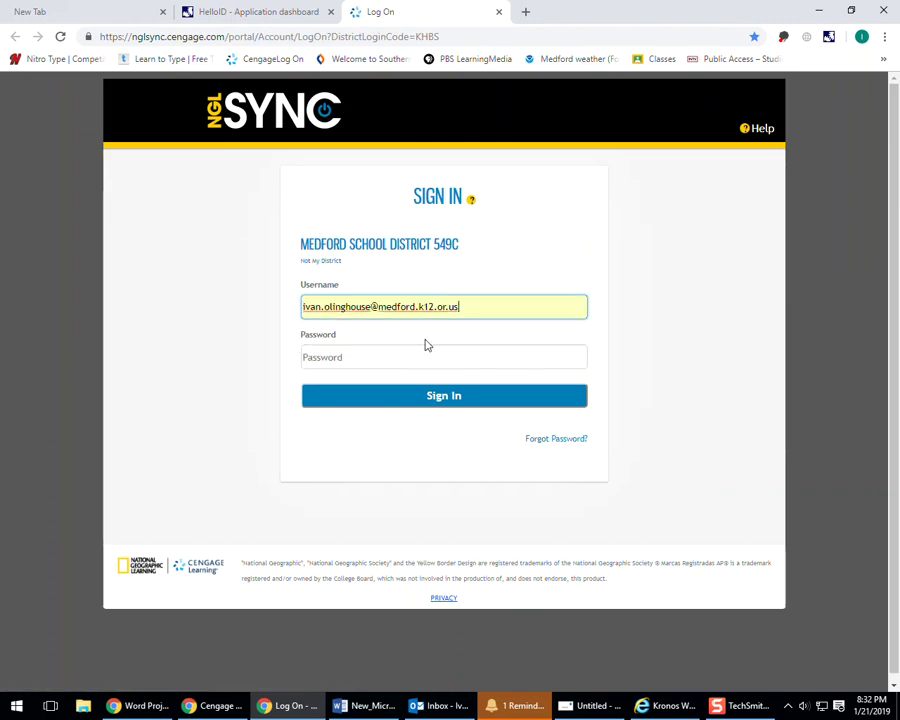
left_click(446, 366)
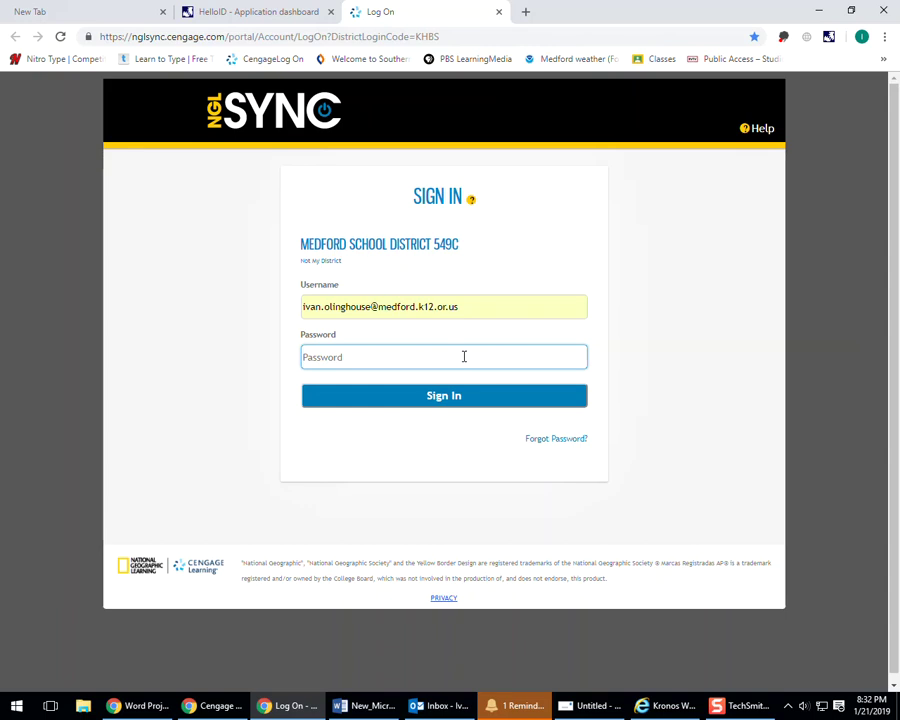
type("***********")
key("Return")
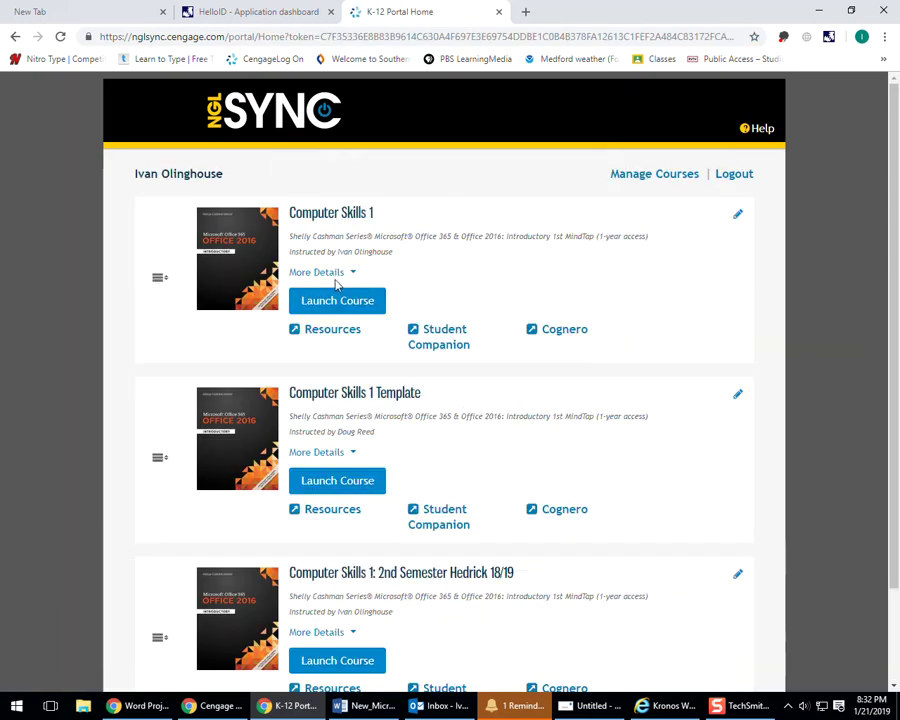
Launch Computer Skills 1, expand Word Module 1, and open Word Textbook Project 1
left_click(334, 303)
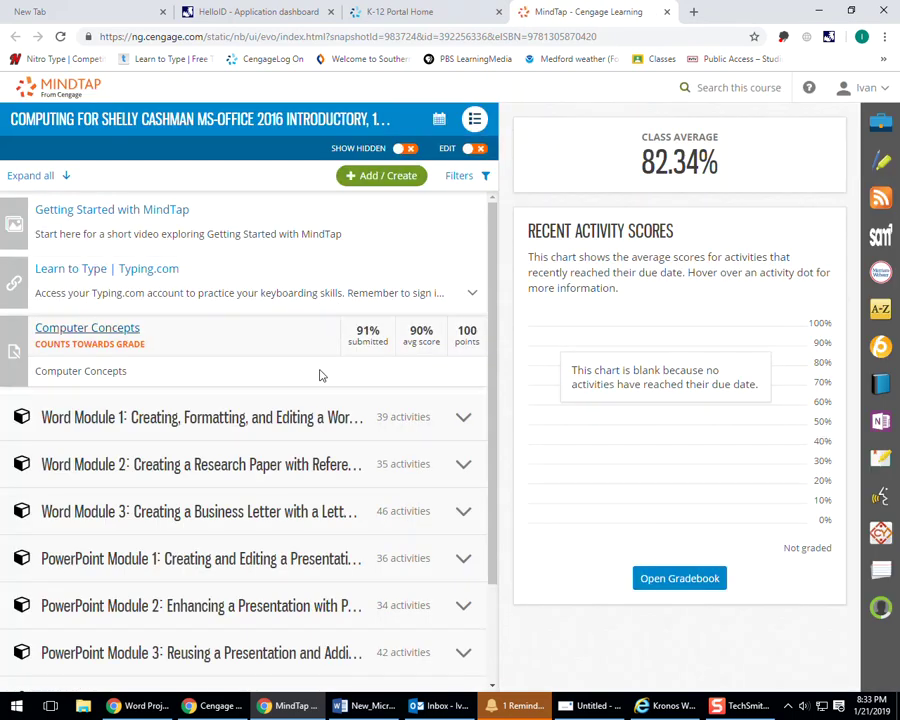
left_click(462, 416)
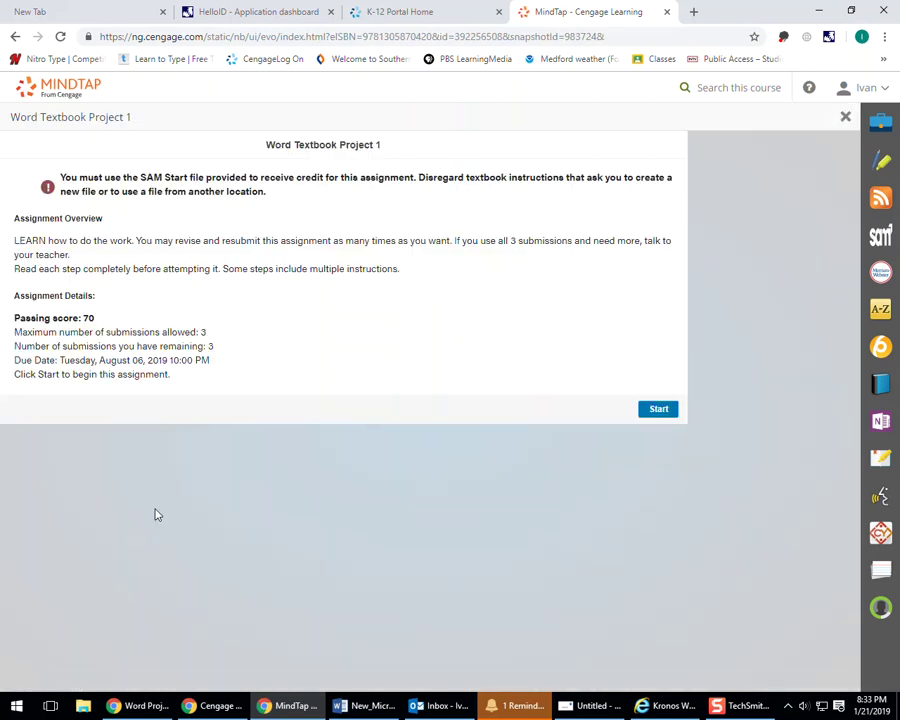
left_click(660, 414)
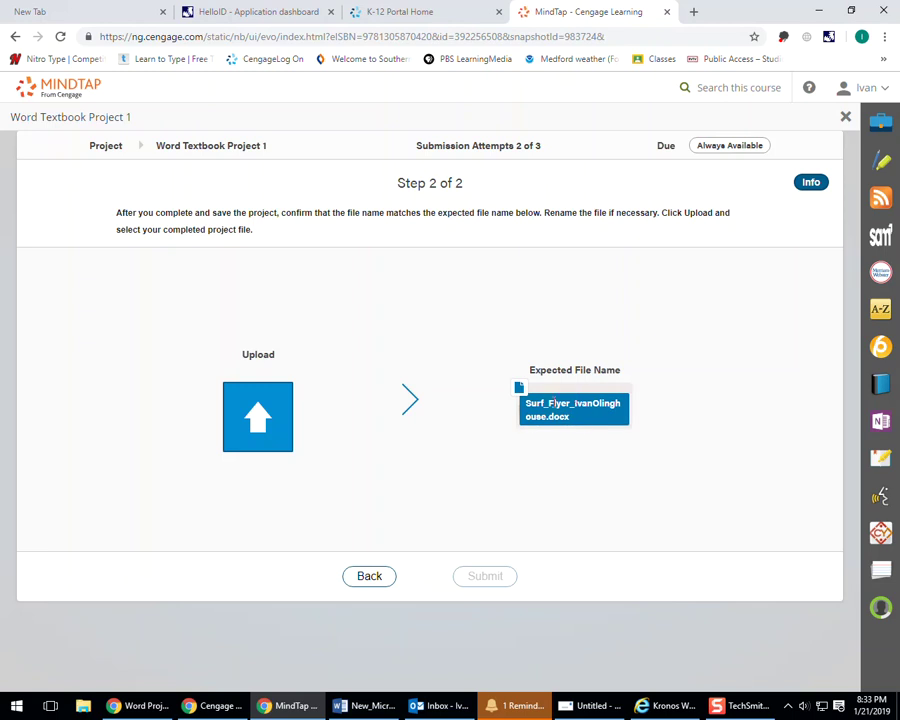
Open the file picker on Step 2 of 2 to upload the project
left_click(260, 410)
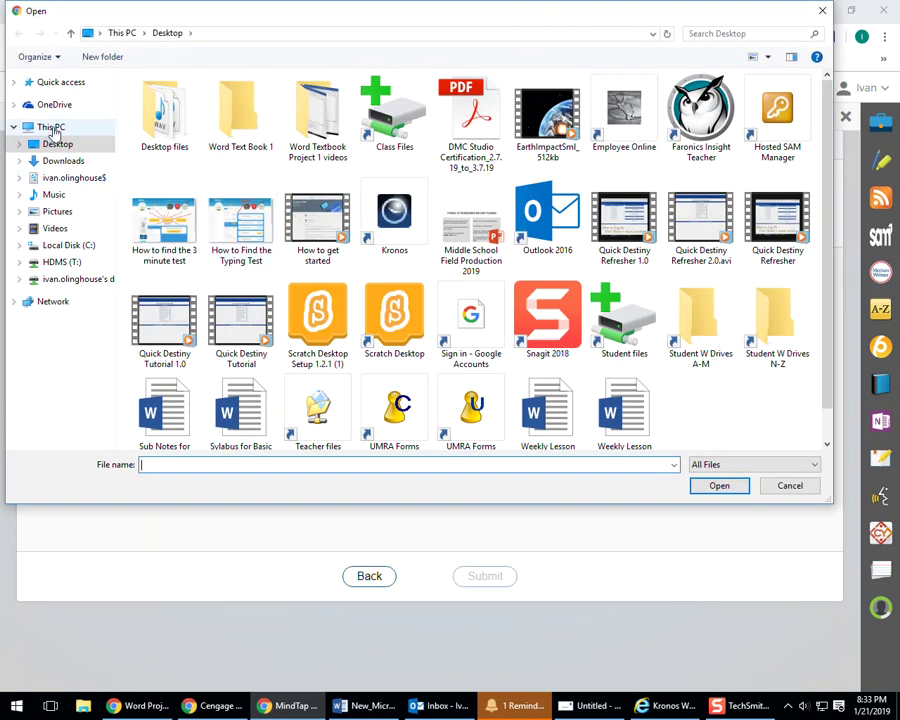
Upload the Word document from W:\Computer Skills\Word textbook 1
left_click(72, 282)
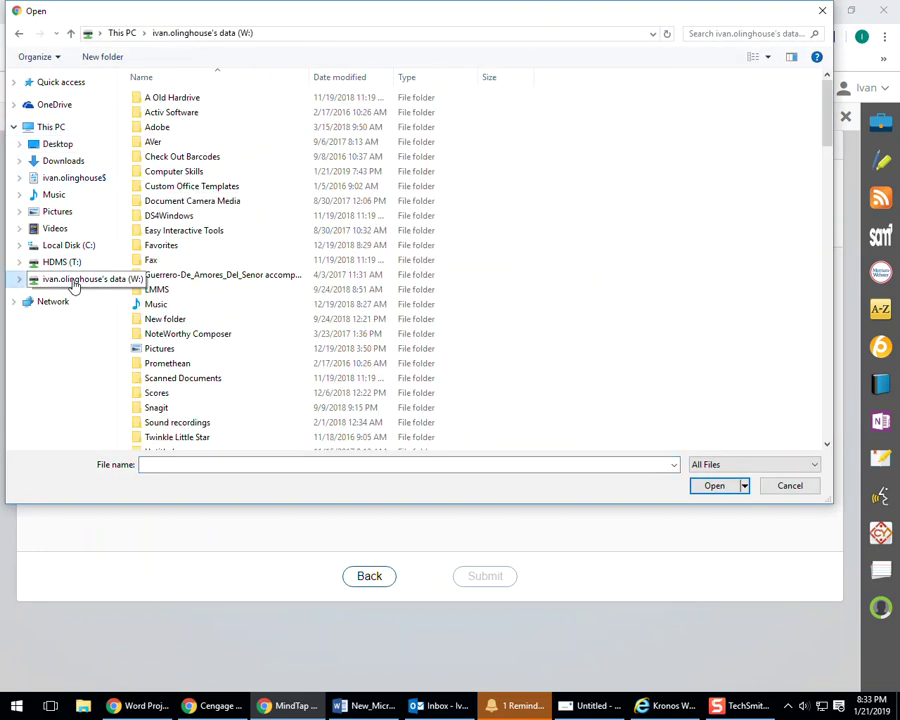
double_click(175, 173)
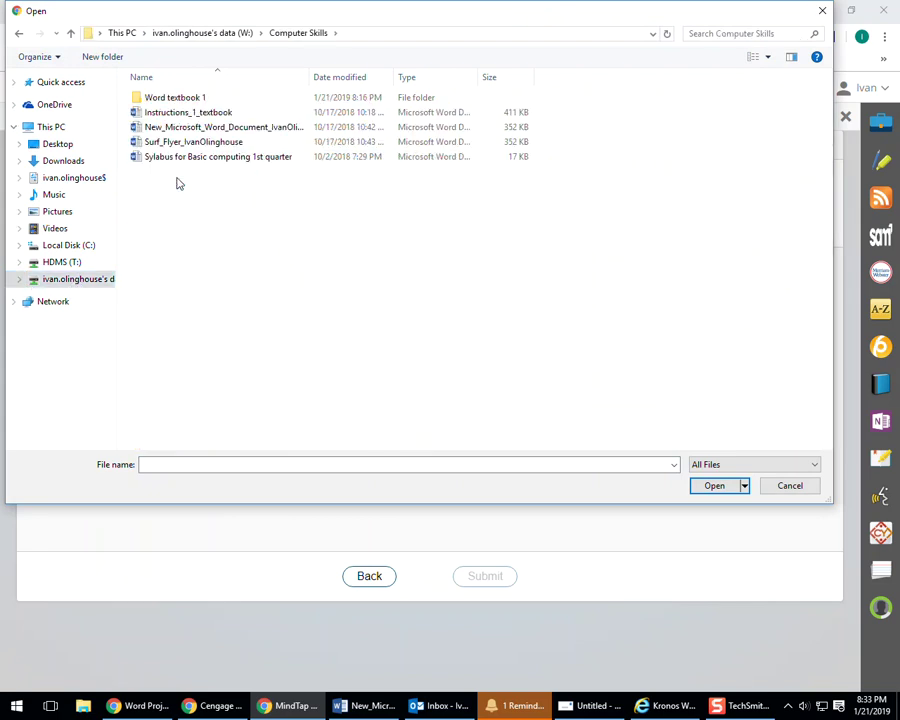
double_click(170, 98)
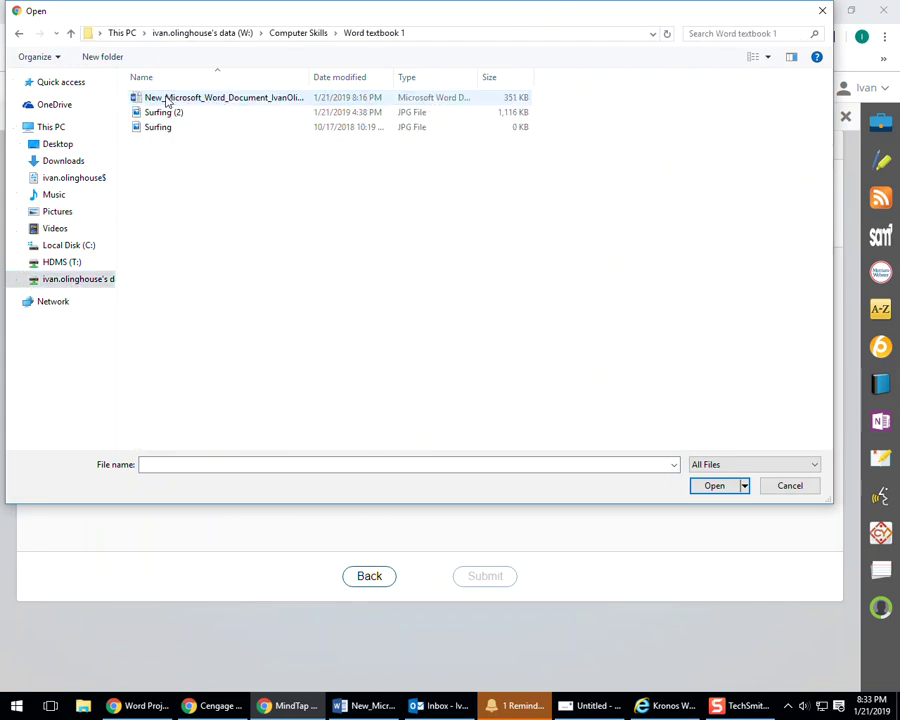
left_click(207, 99)
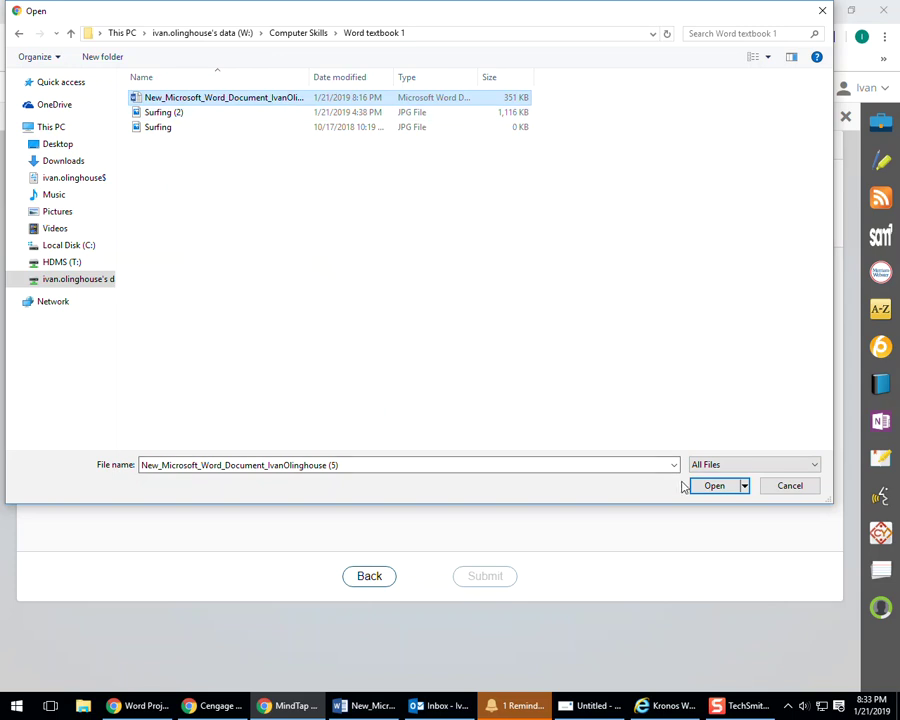
left_click(713, 485)
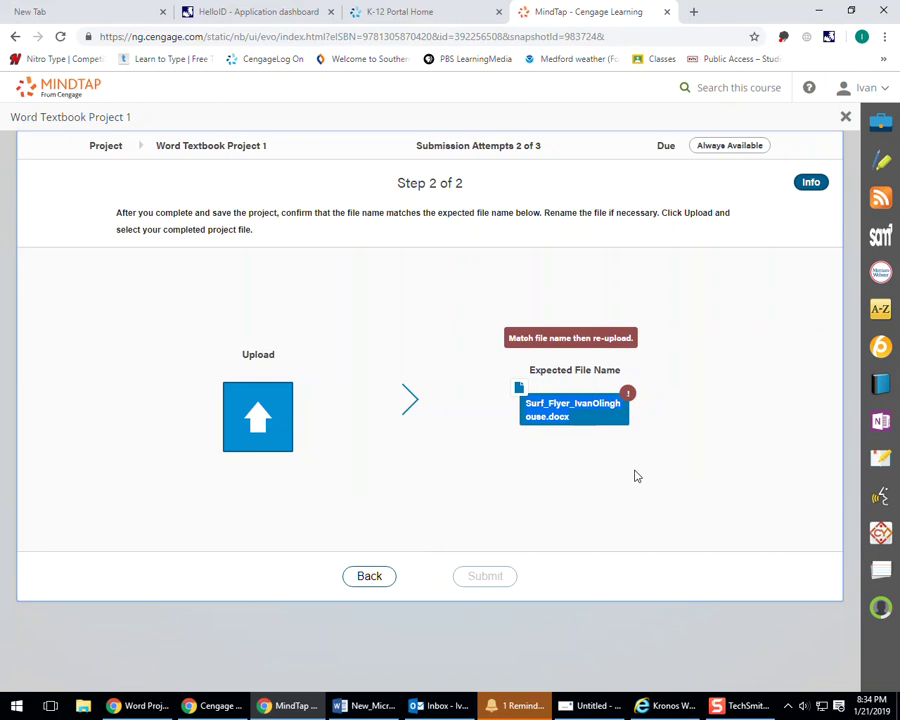
Copy the expected Surf_Flyer file name shown in the mismatch warning
right_click(572, 416)
left_click(624, 422)
Reopen the file picker and select the Word document in Word textbook 1
left_click(268, 418)
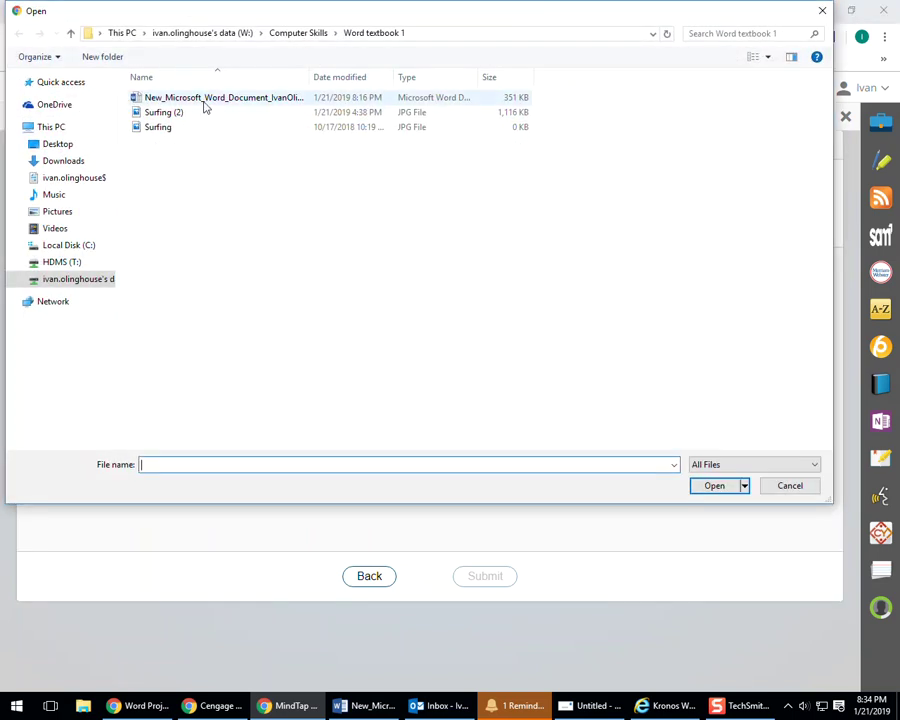
left_click(204, 103)
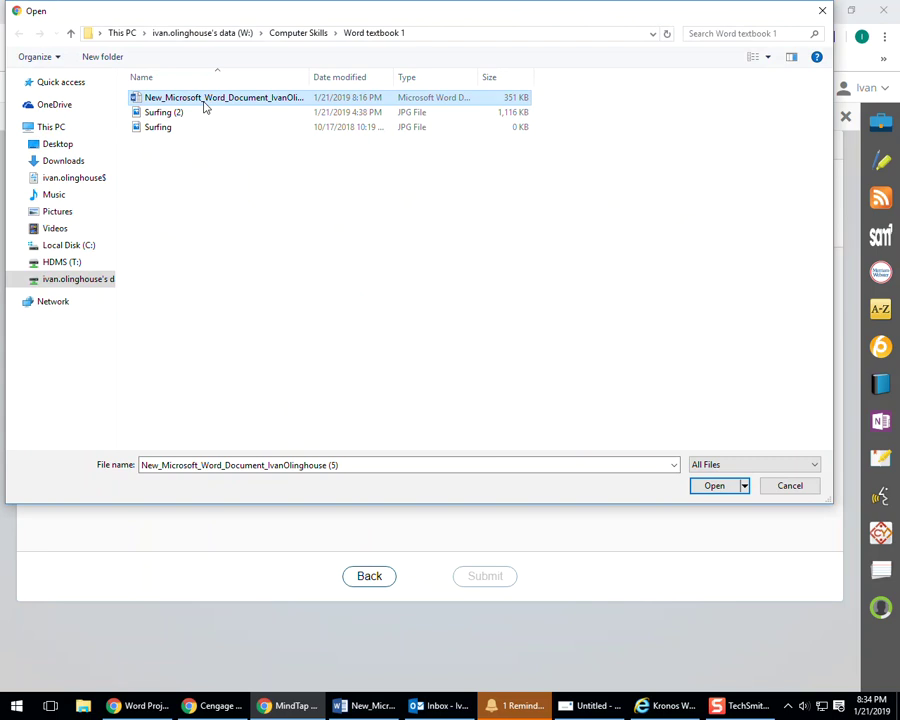
left_click(204, 100)
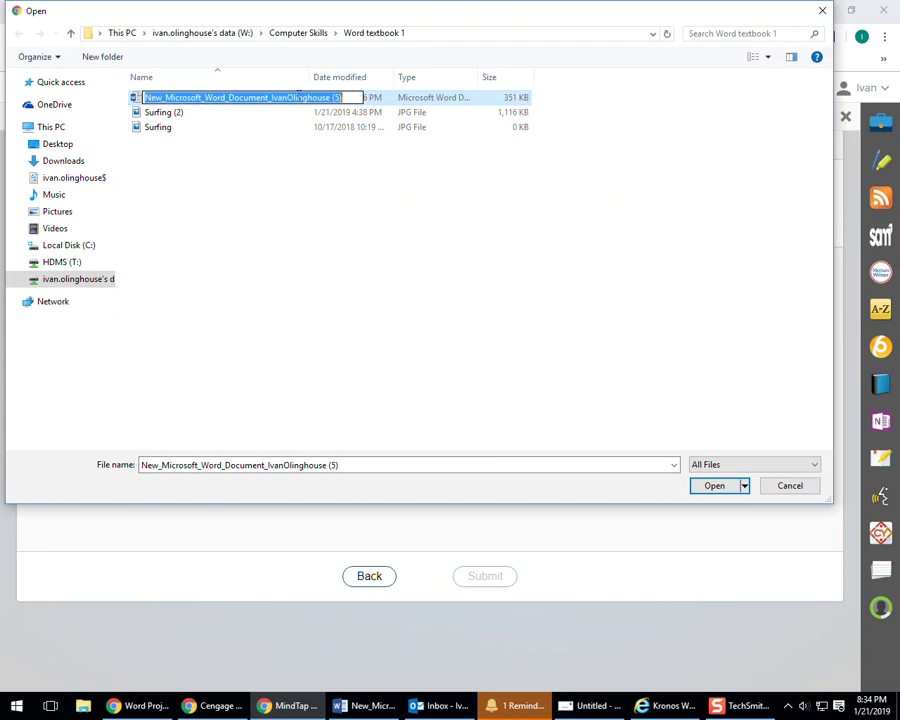
key("Escape")
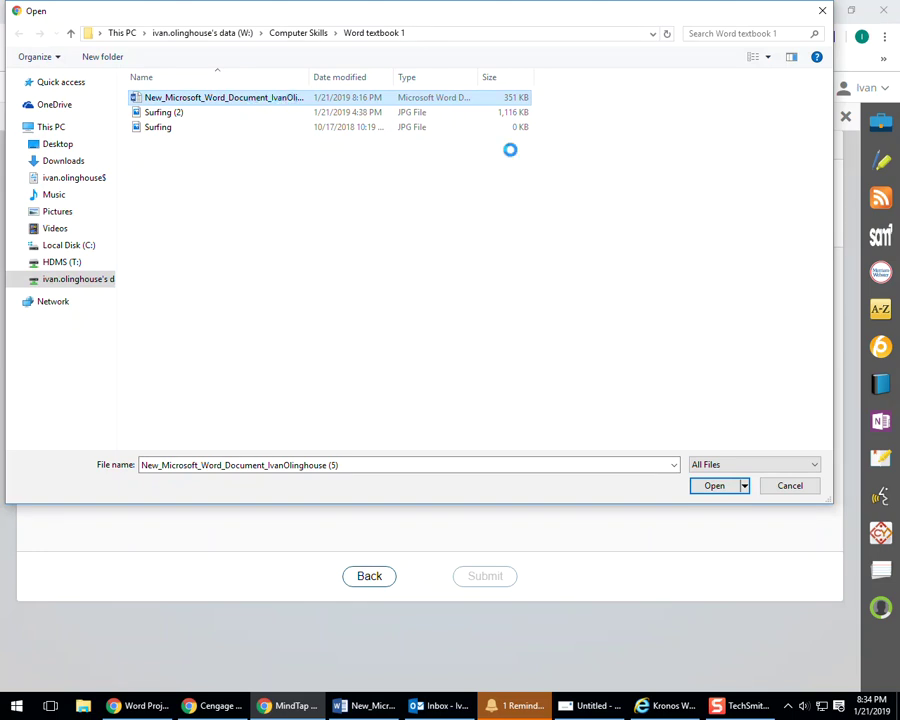
Try renaming the document to the copied Surf_Flyer name, then dismiss the File In Use warning
key("shift+F10")
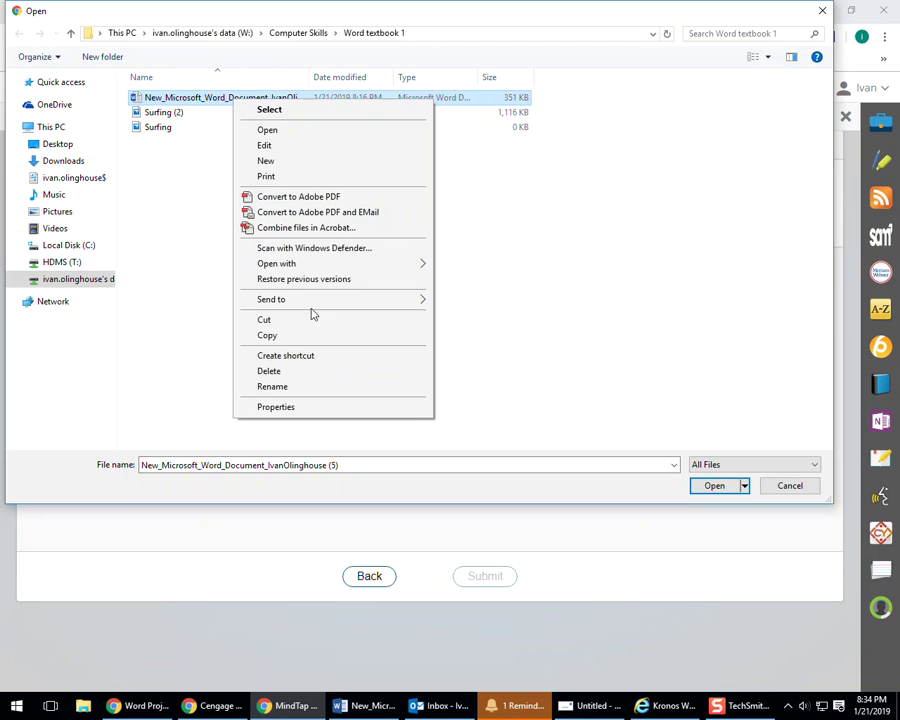
left_click(344, 388)
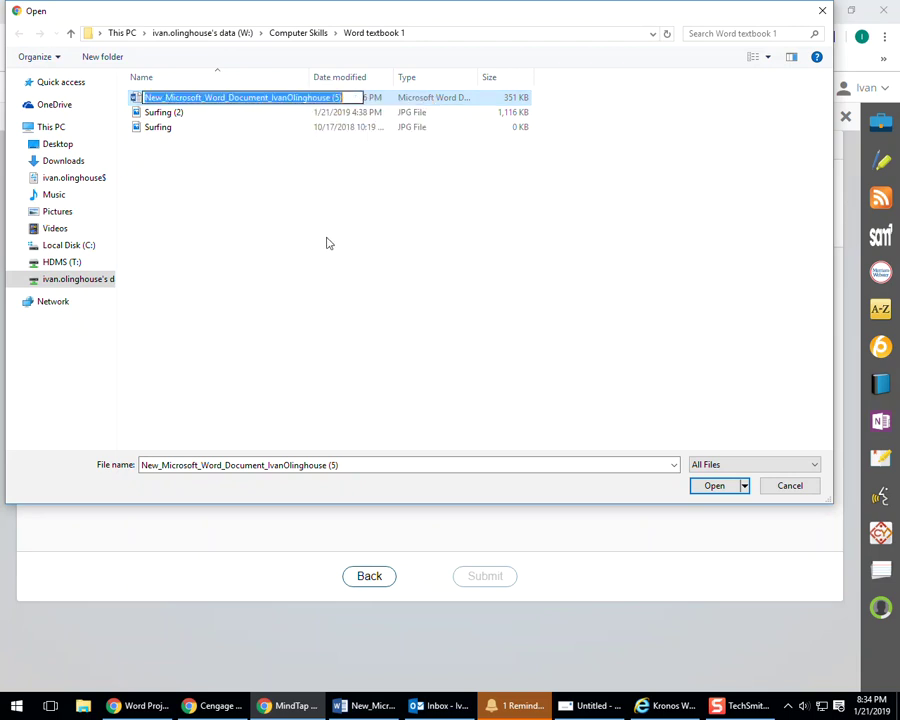
right_click(289, 96)
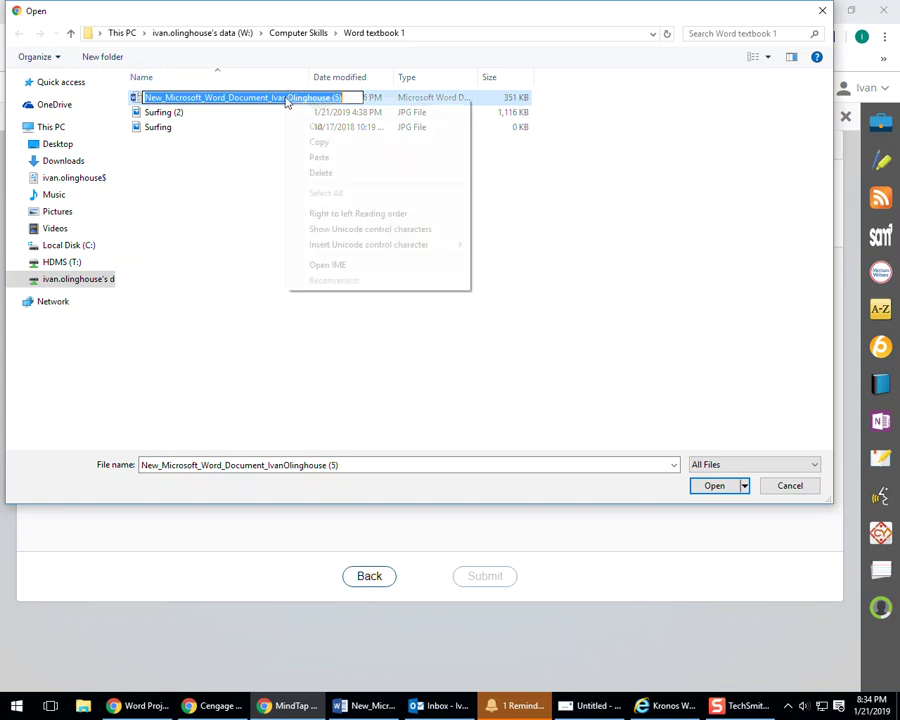
left_click(338, 162)
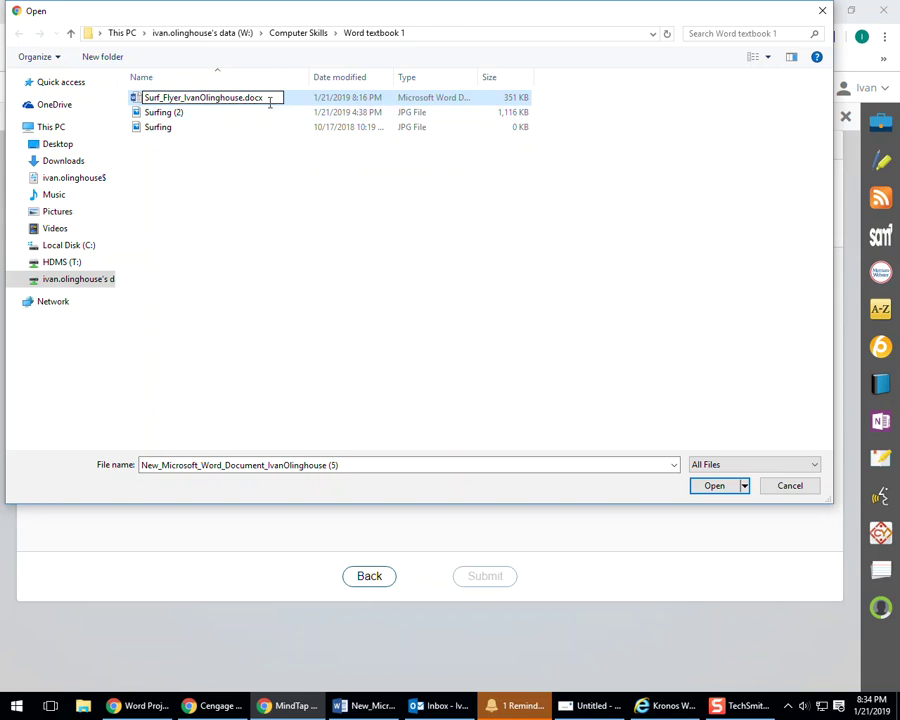
key("Return")
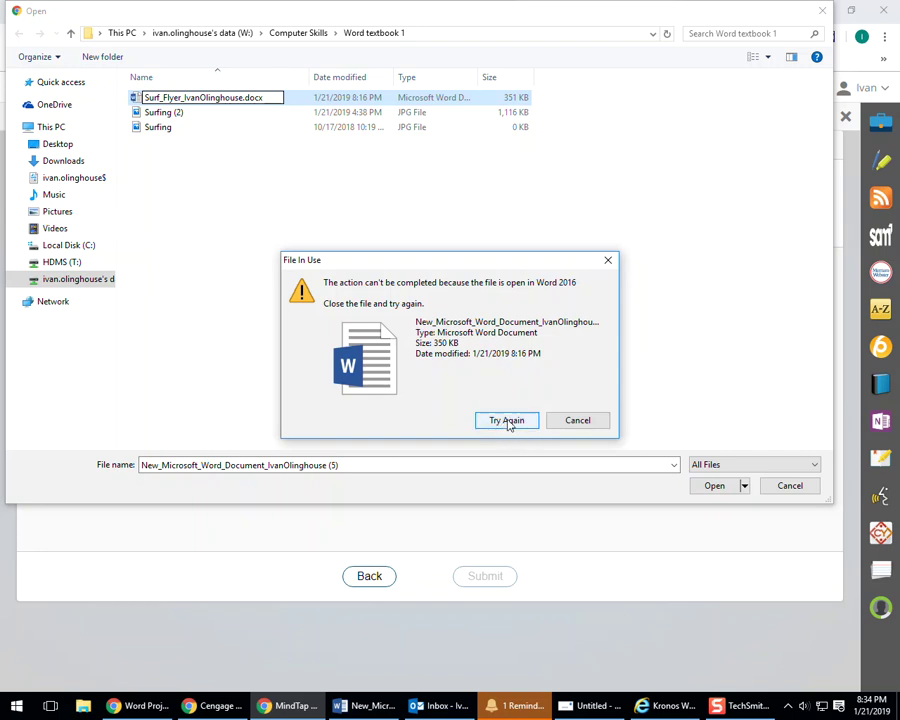
left_click(576, 423)
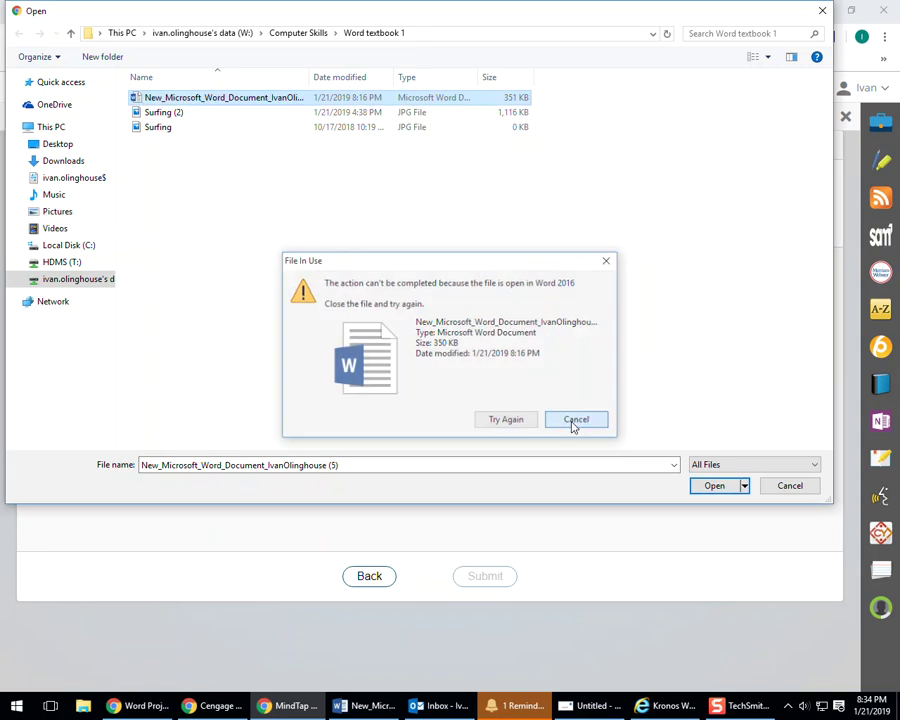
In Word, check the flyer's current save folder under File > Save As
left_click(388, 710)
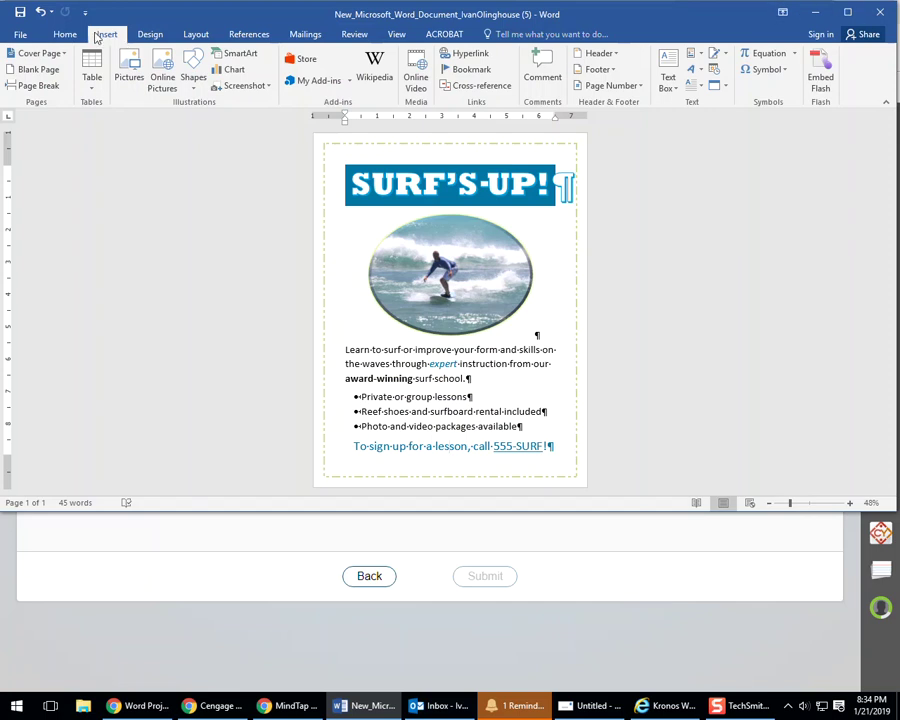
left_click(29, 38)
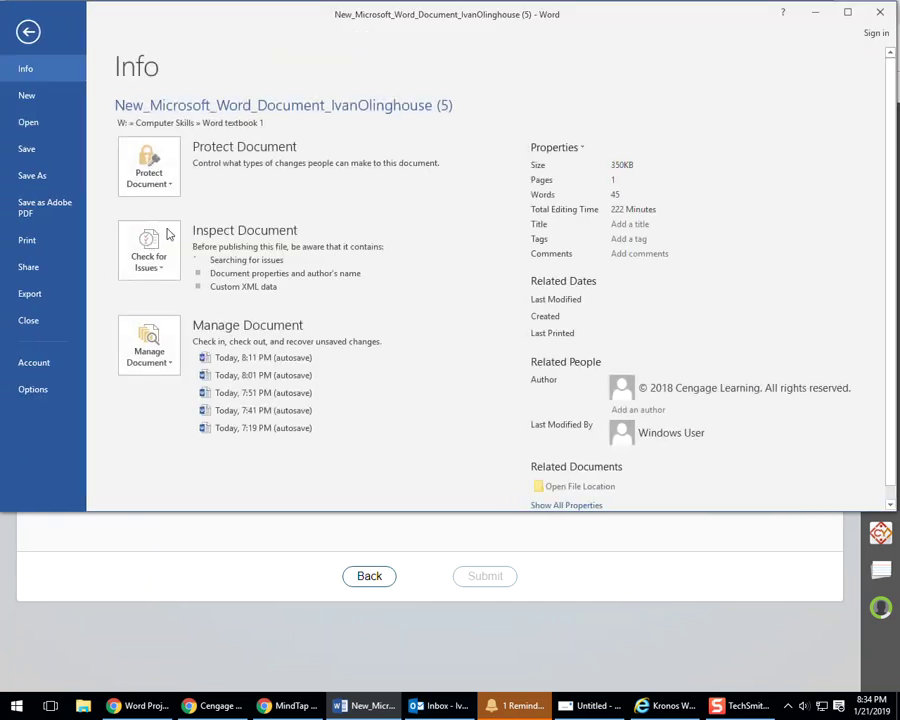
left_click(43, 178)
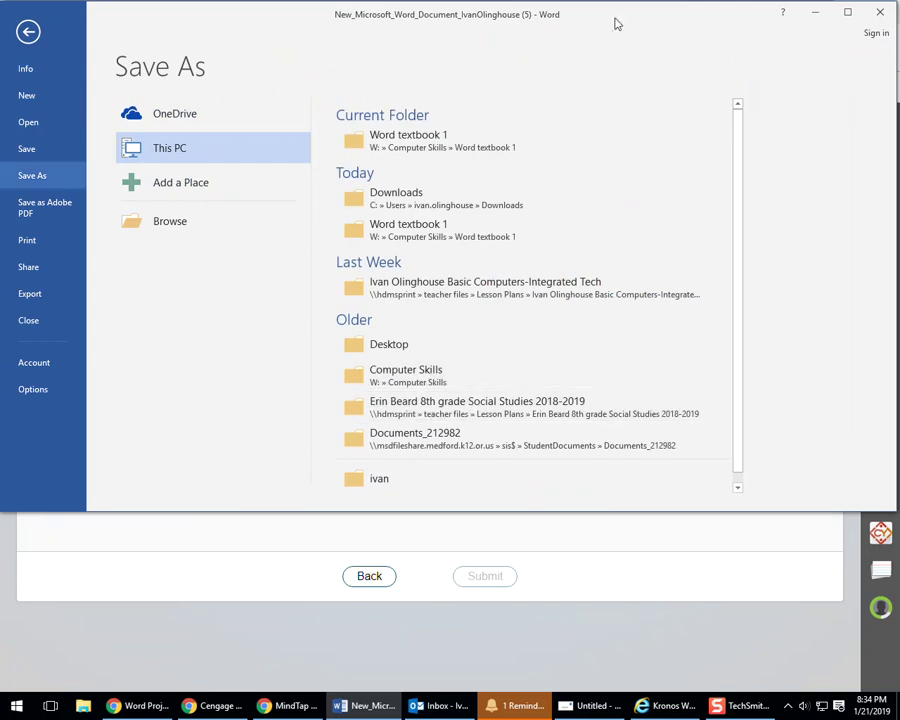
key("Escape")
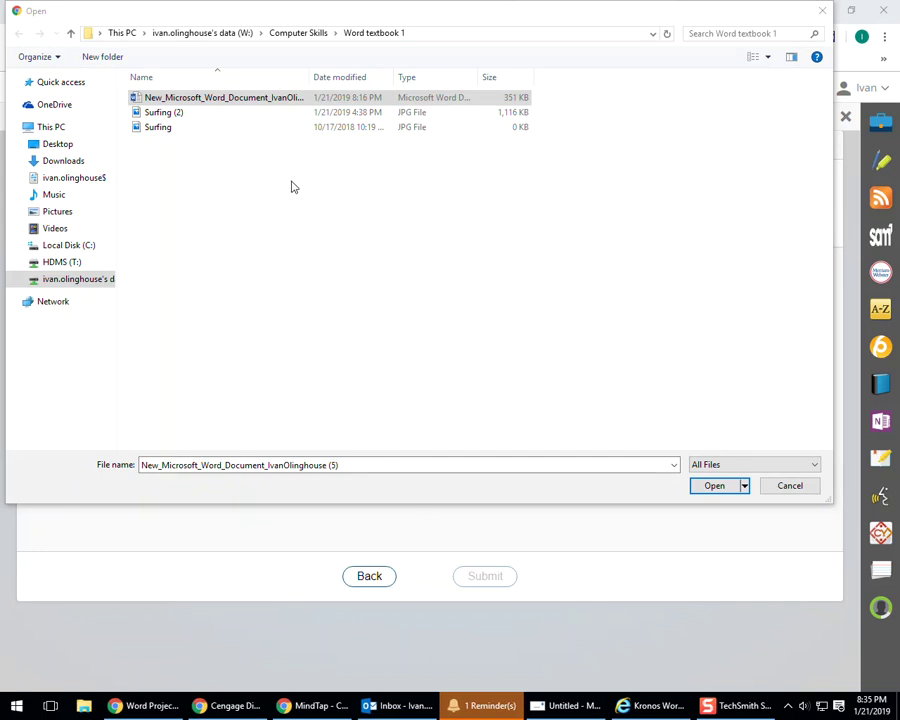
Rename the flyer to the pasted Surf_Flyer name and upload it
left_click(198, 104)
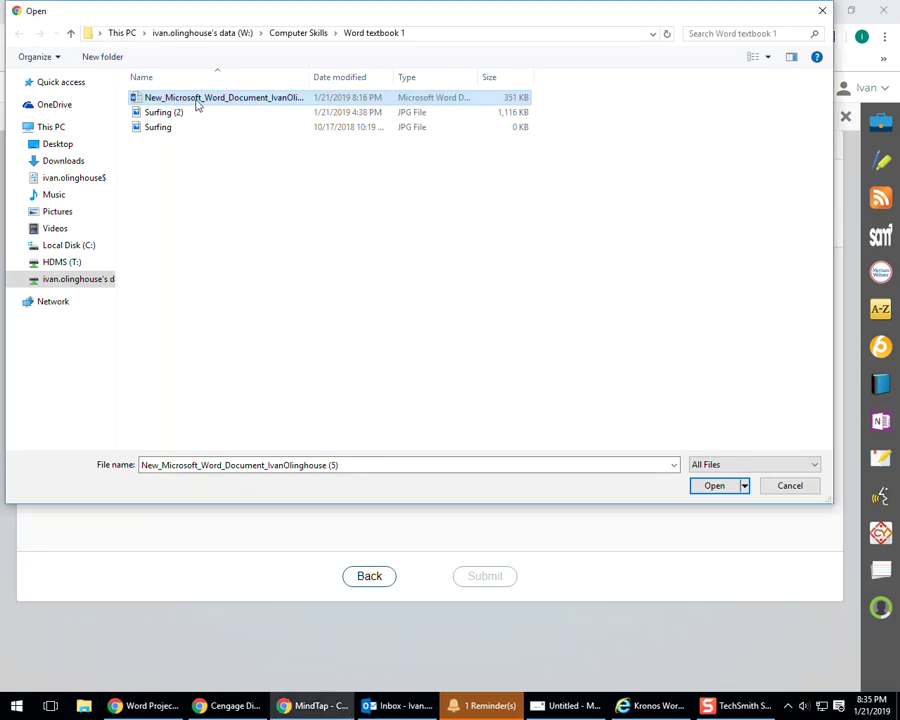
left_click(206, 104)
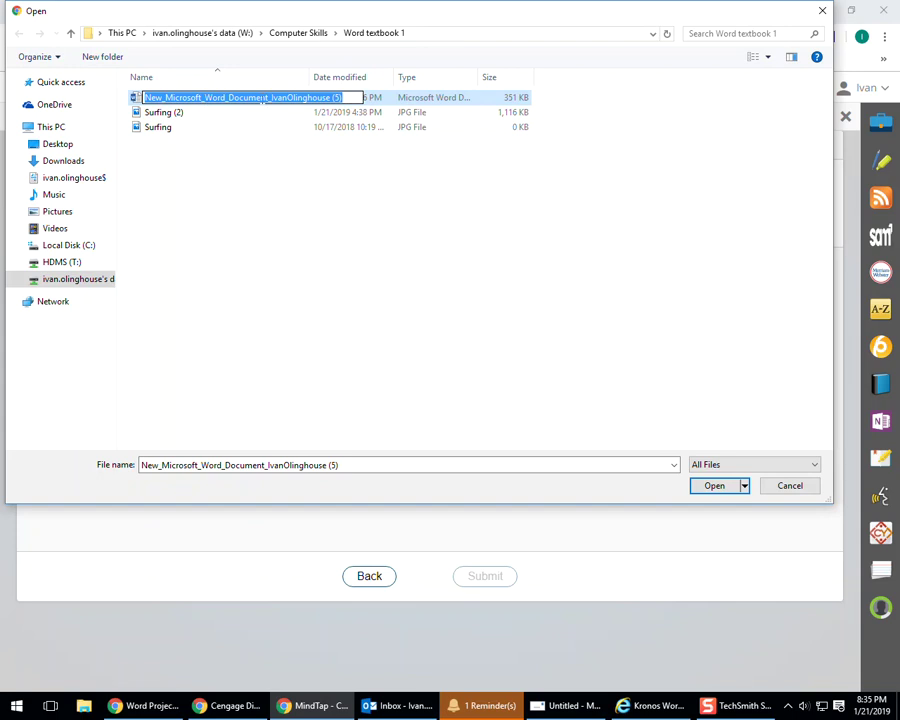
key("ctrl+v")
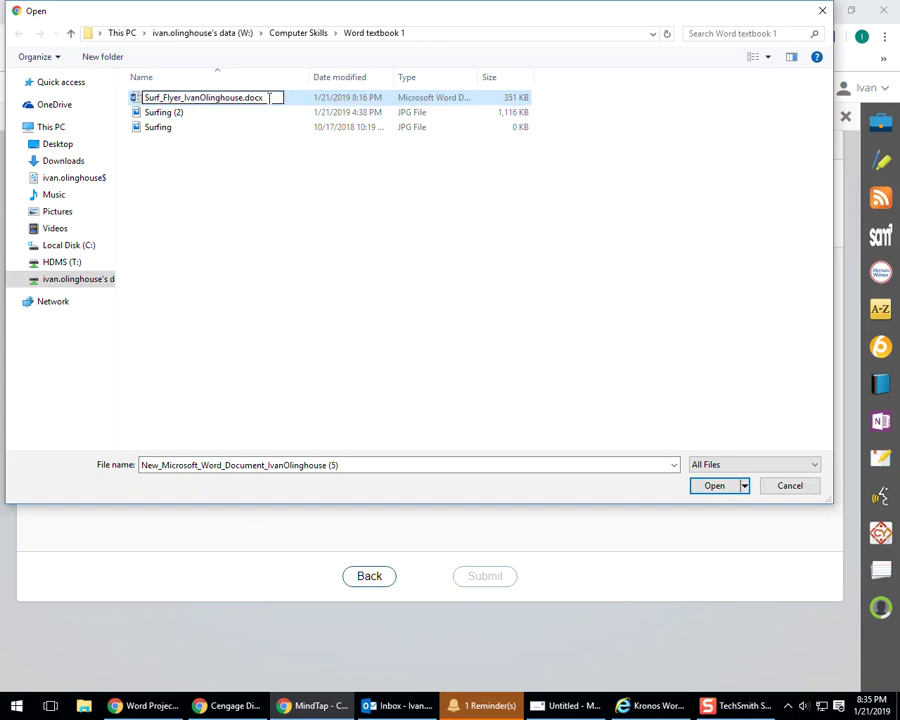
left_click(362, 313)
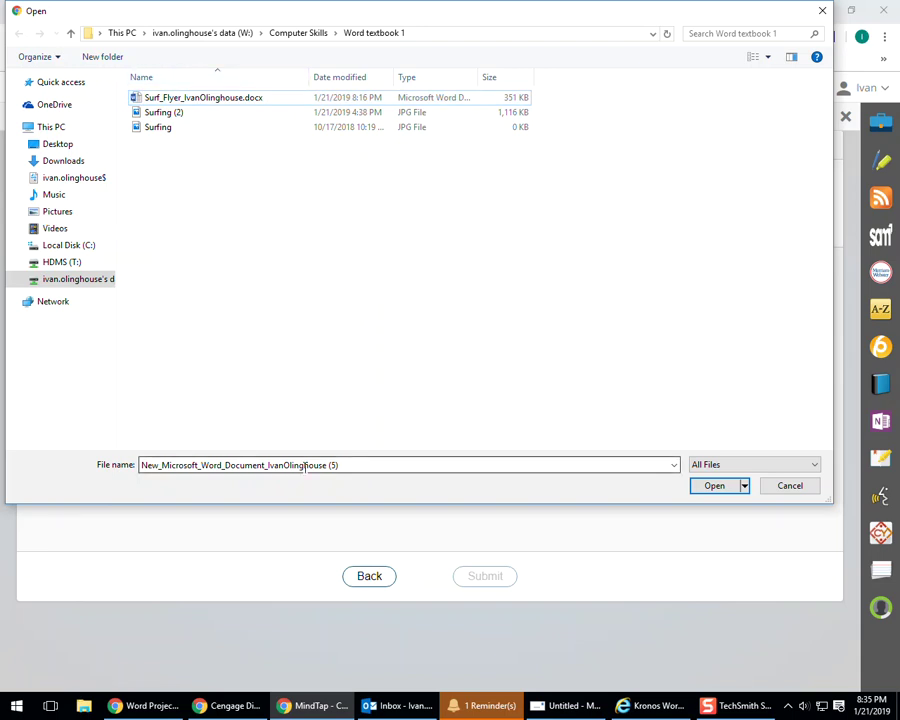
left_click_drag(380, 466, 110, 468)
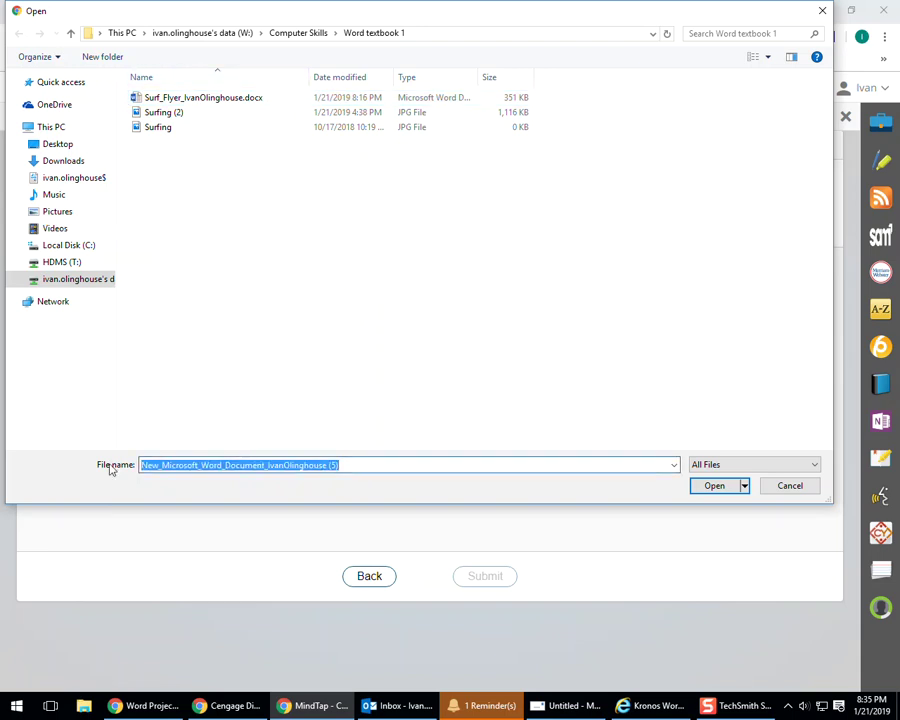
left_click(203, 216)
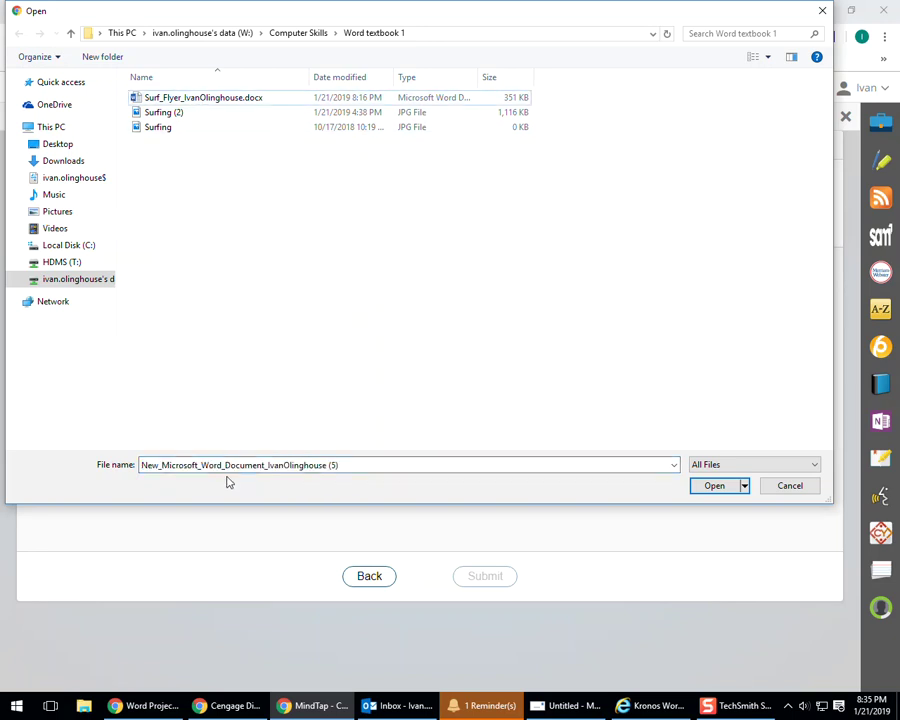
double_click(184, 104)
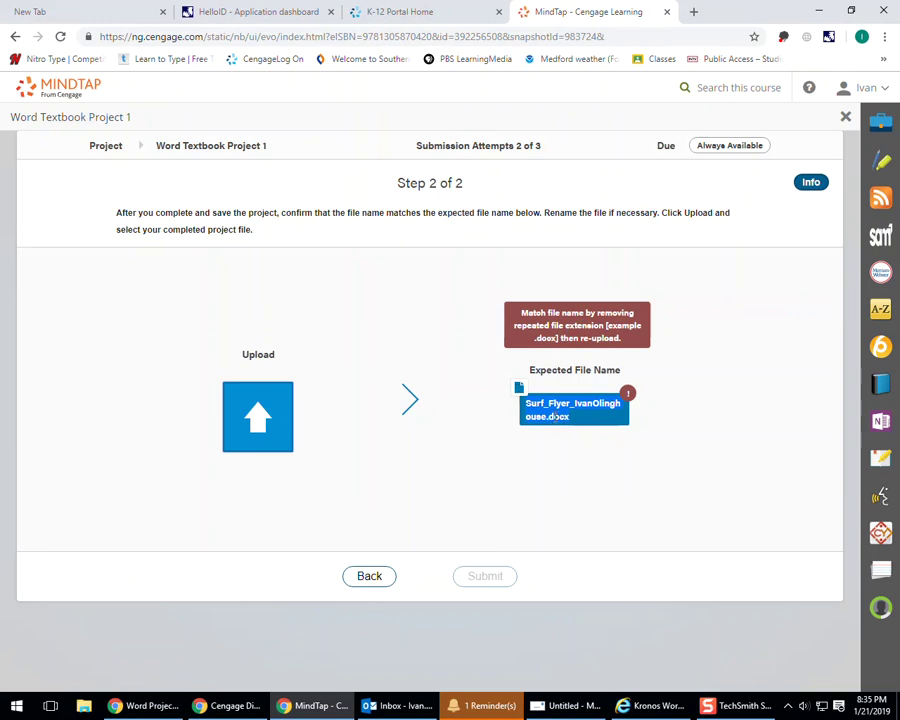
Delete the duplicate .docx from the Surf_Flyer file name and re-upload the file
left_click(257, 424)
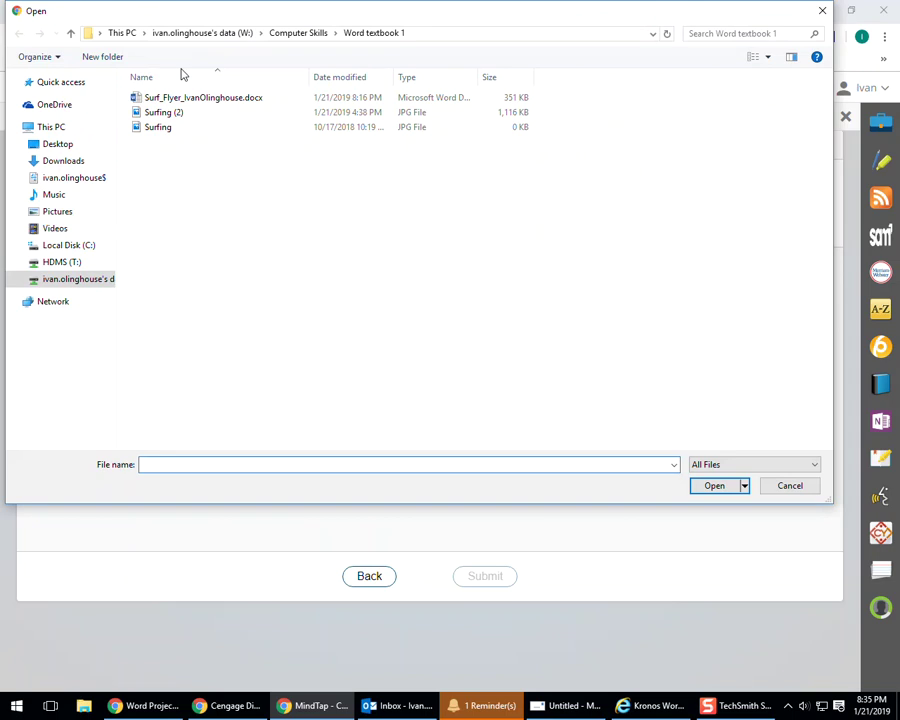
left_click(192, 98)
left_click(258, 100)
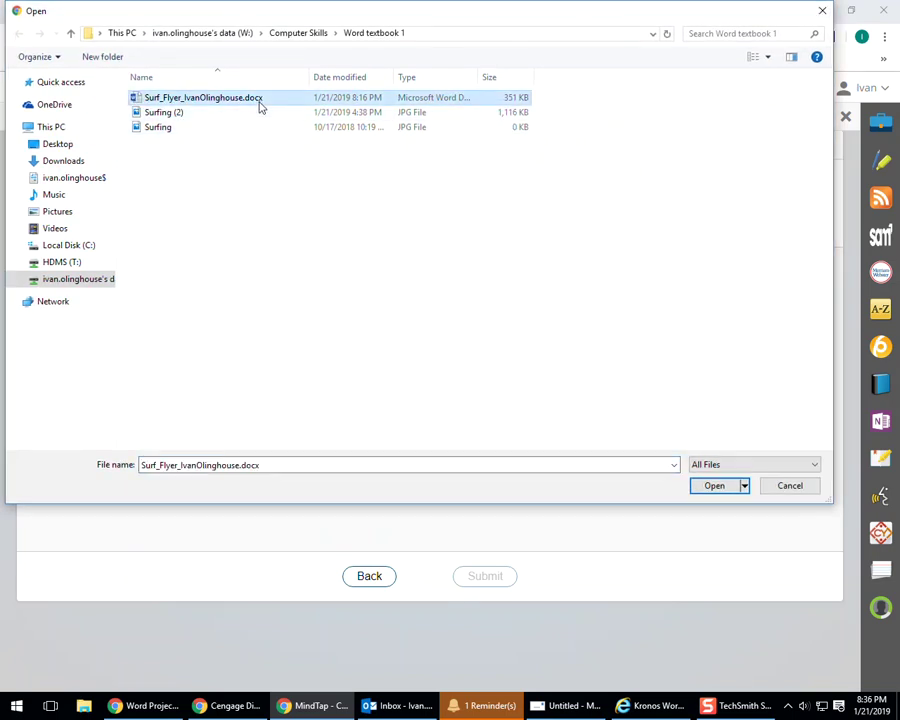
left_click(260, 100)
left_click(268, 97)
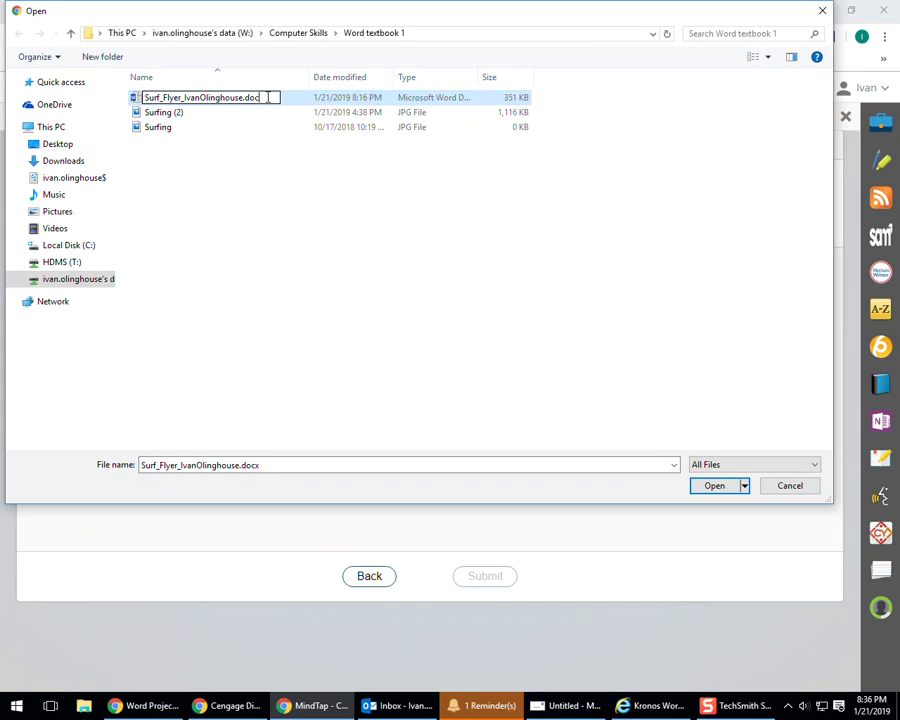
key("BackSpace")
left_click(520, 289)
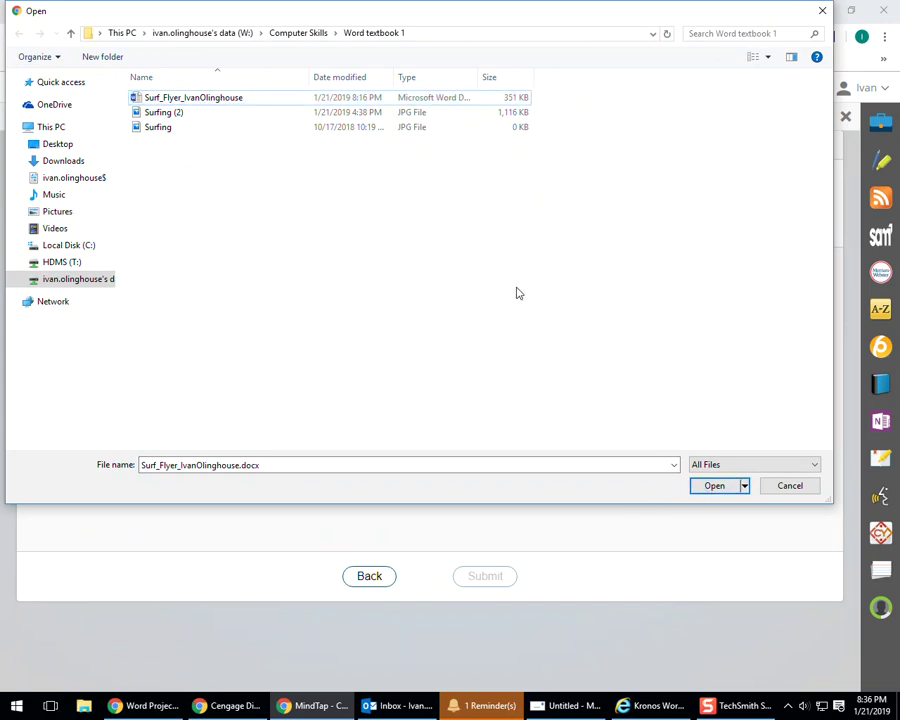
double_click(203, 98)
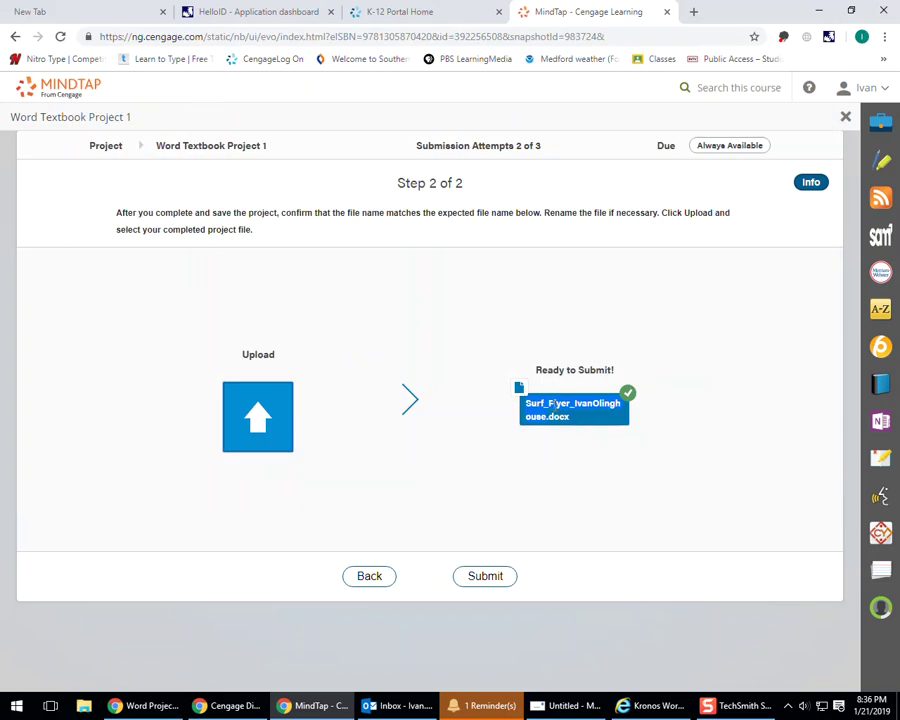
Submit the flyer, download the graded Report_2, and open it in Word
left_click(502, 582)
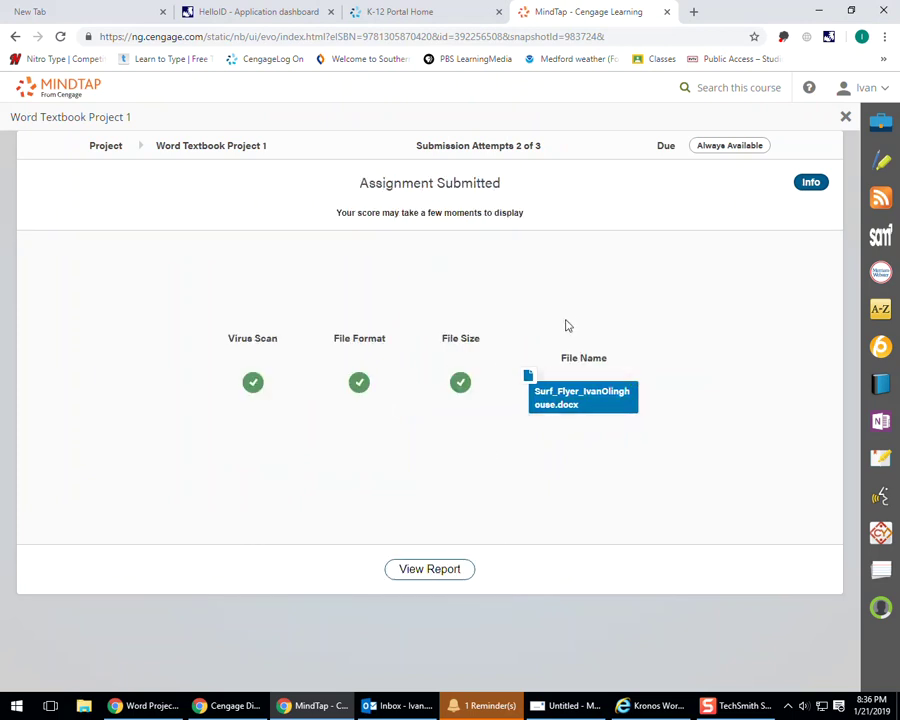
left_click(455, 572)
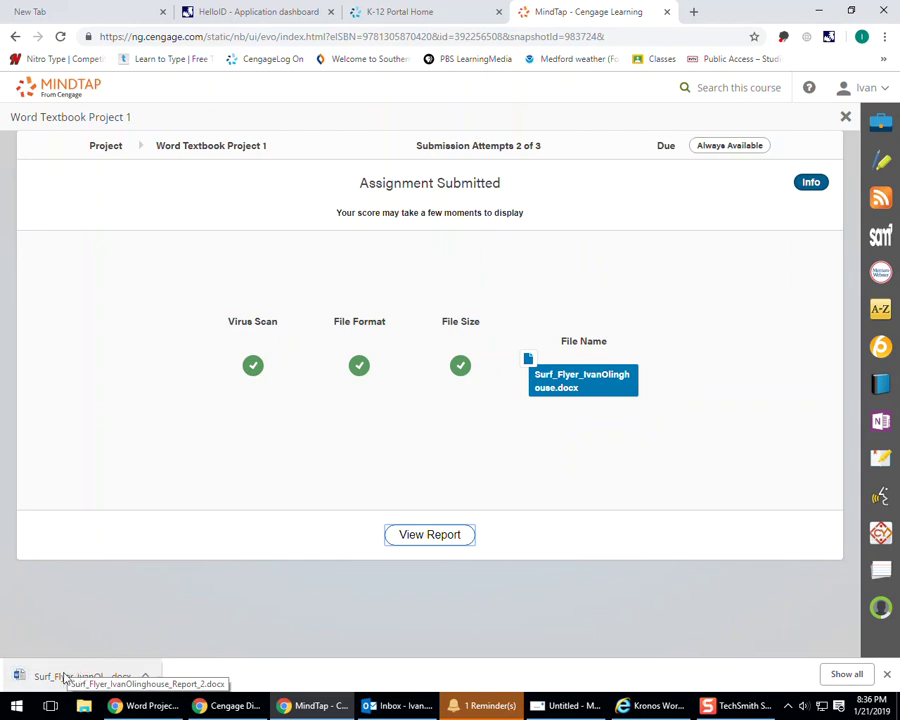
left_click(146, 675)
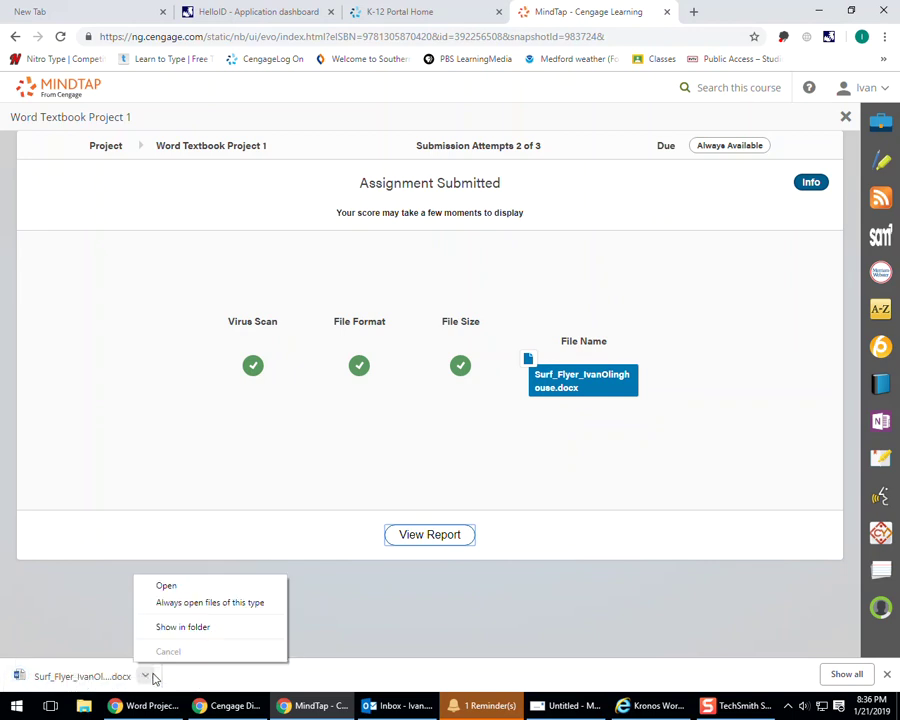
left_click(92, 677)
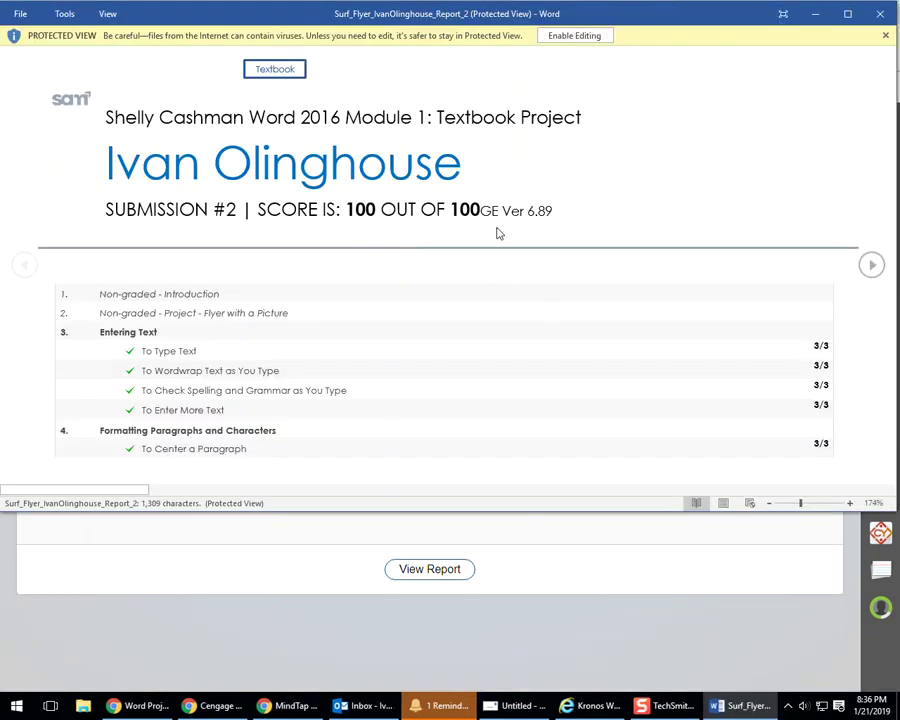
Enable editing in Report_2, hide formatting marks, and review the full-mark task scores totalling 100
left_click(576, 37)
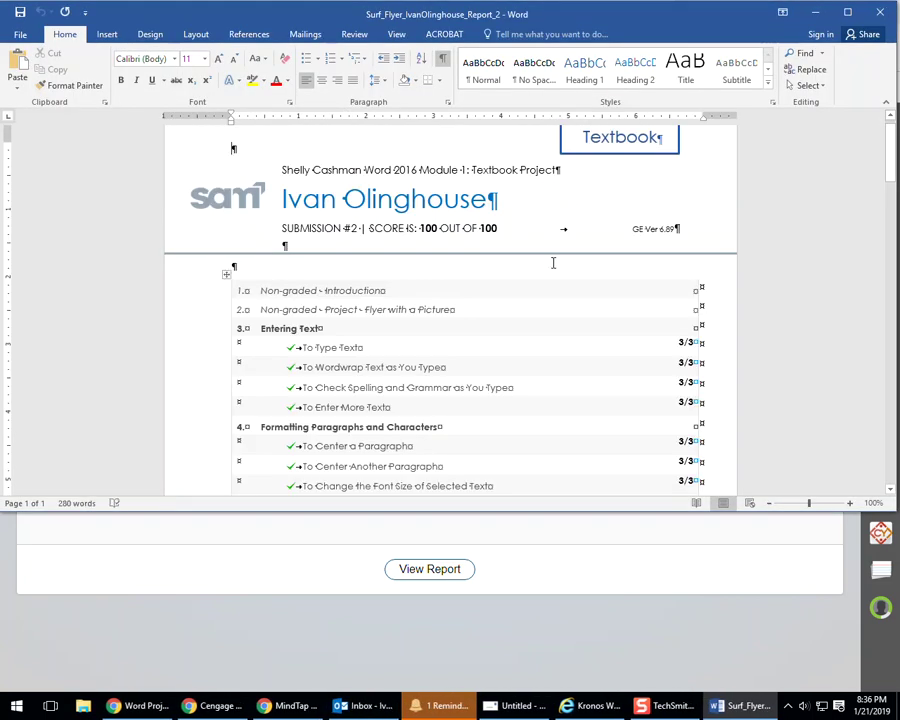
left_click(443, 62)
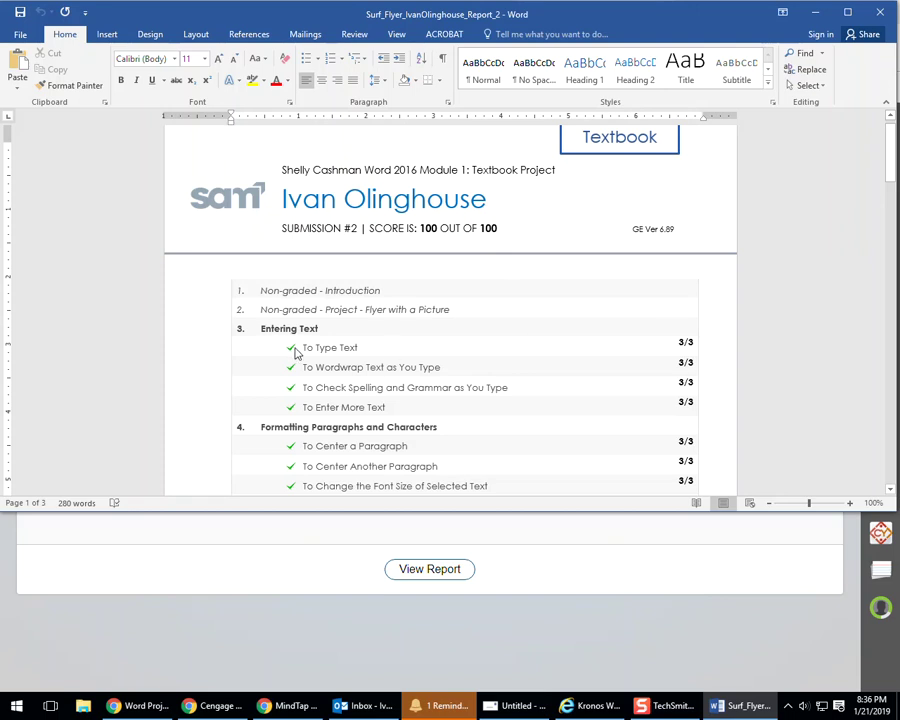
scroll(559, 372, "down", 2)
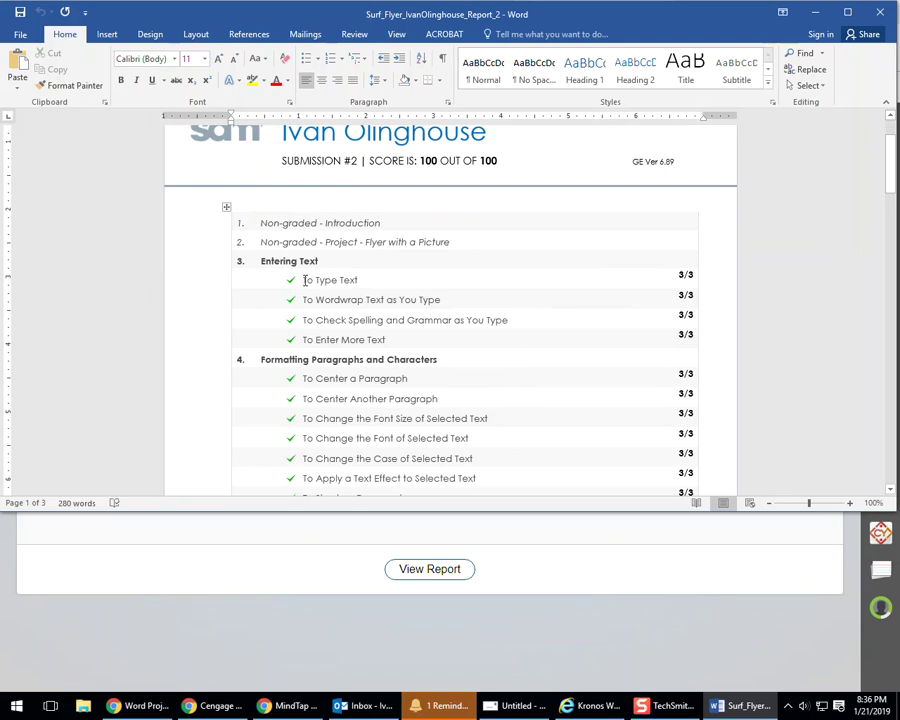
scroll(359, 378, "down", 9)
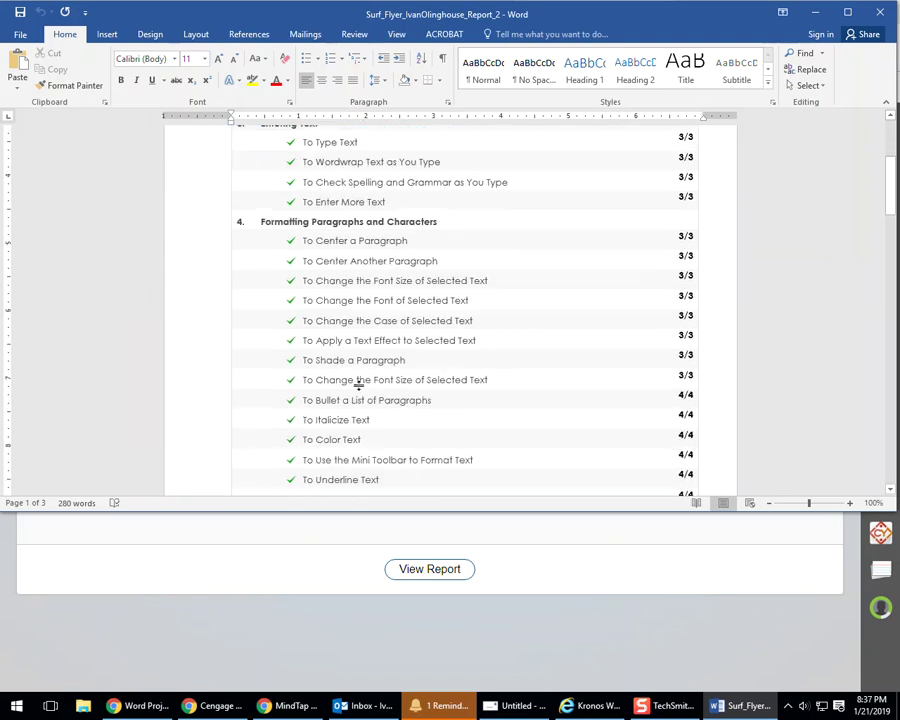
scroll(359, 378, "down", 20)
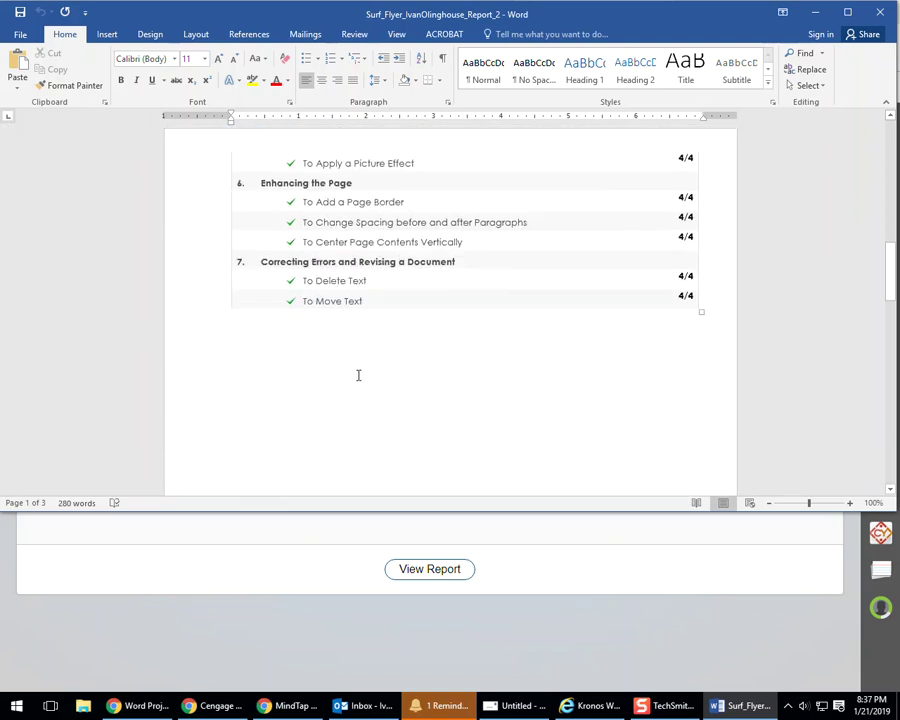
scroll(358, 374, "down", 20)
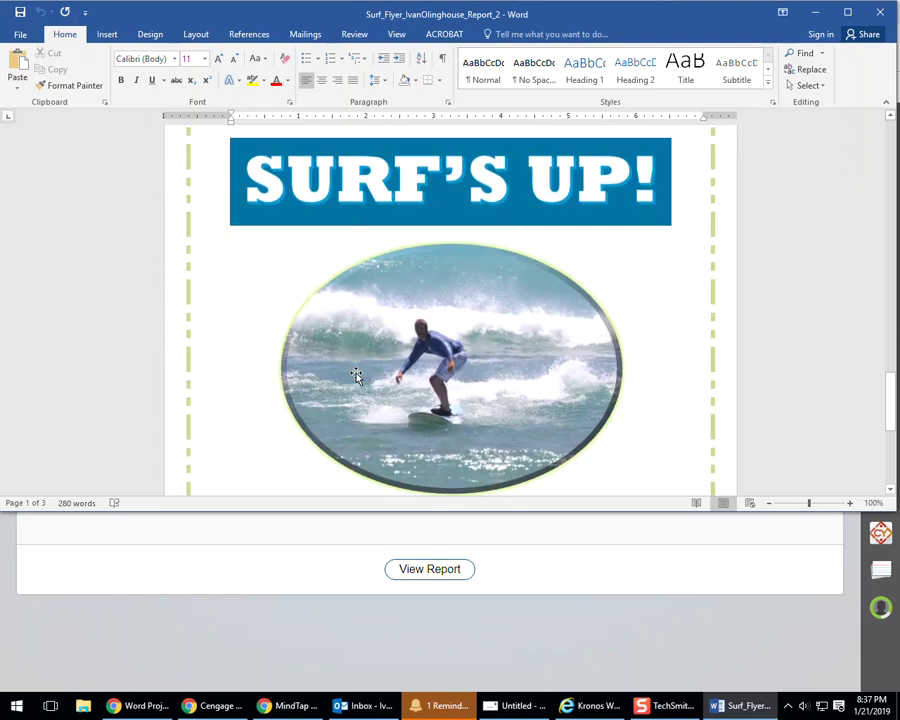
scroll(359, 374, "up", 20)
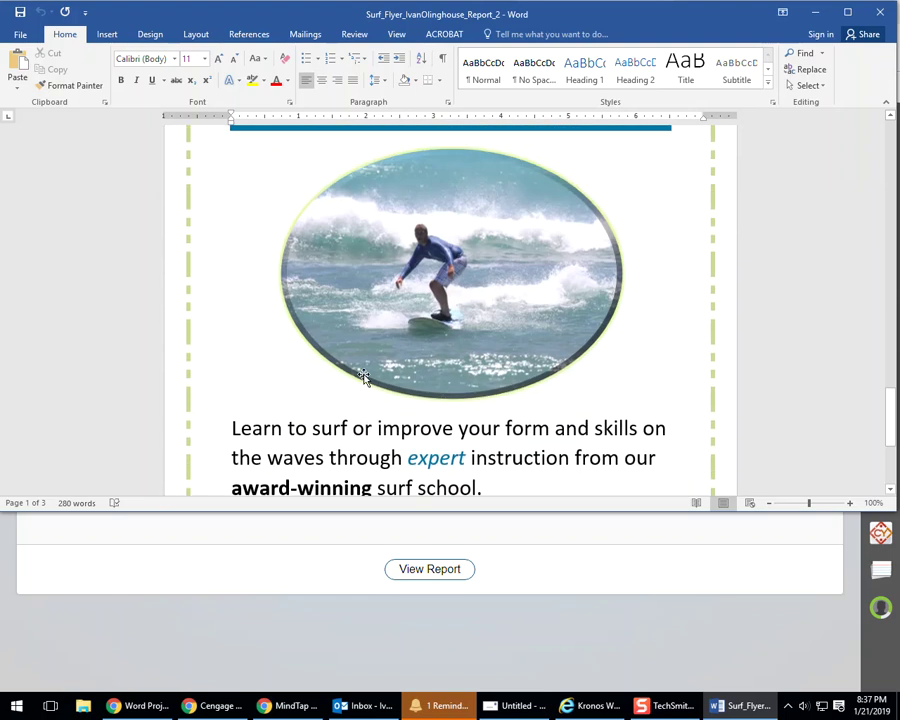
scroll(365, 375, "up", 15)
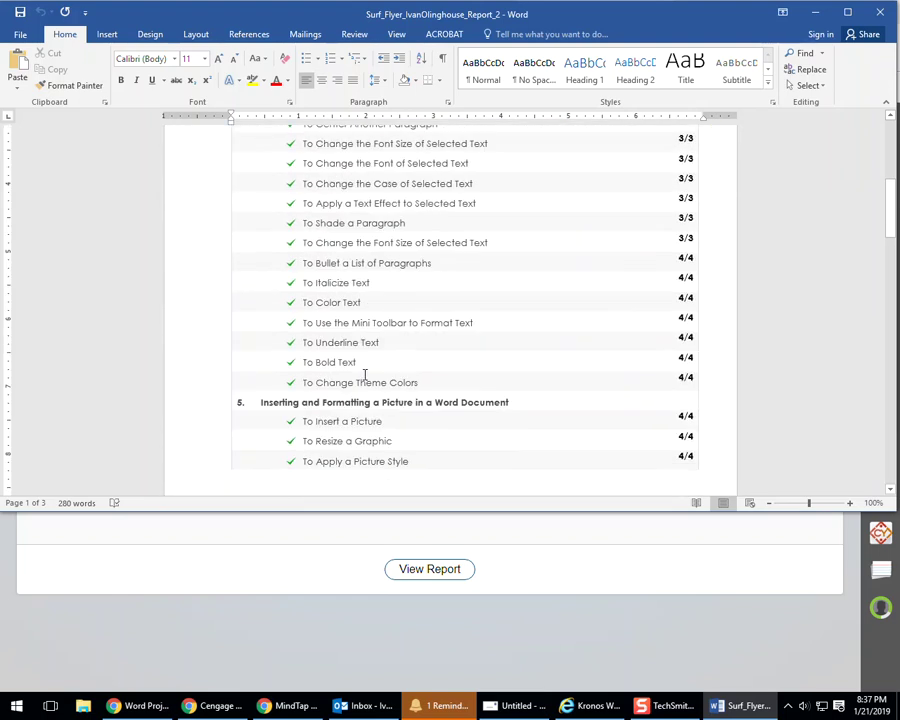